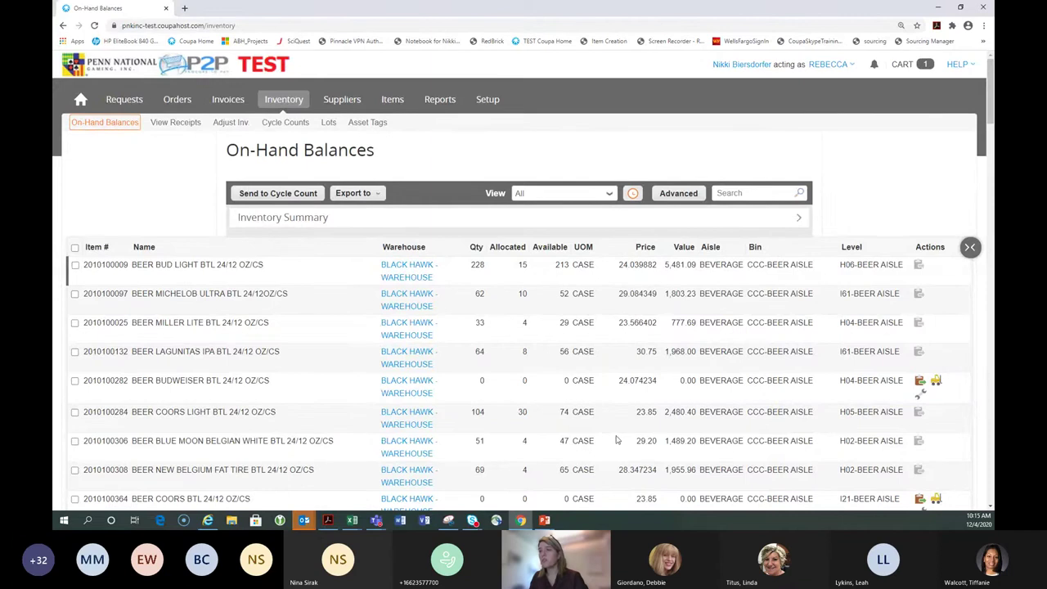
Search the on-hand balances for "yeast"
scroll(613, 266, "down", 1)
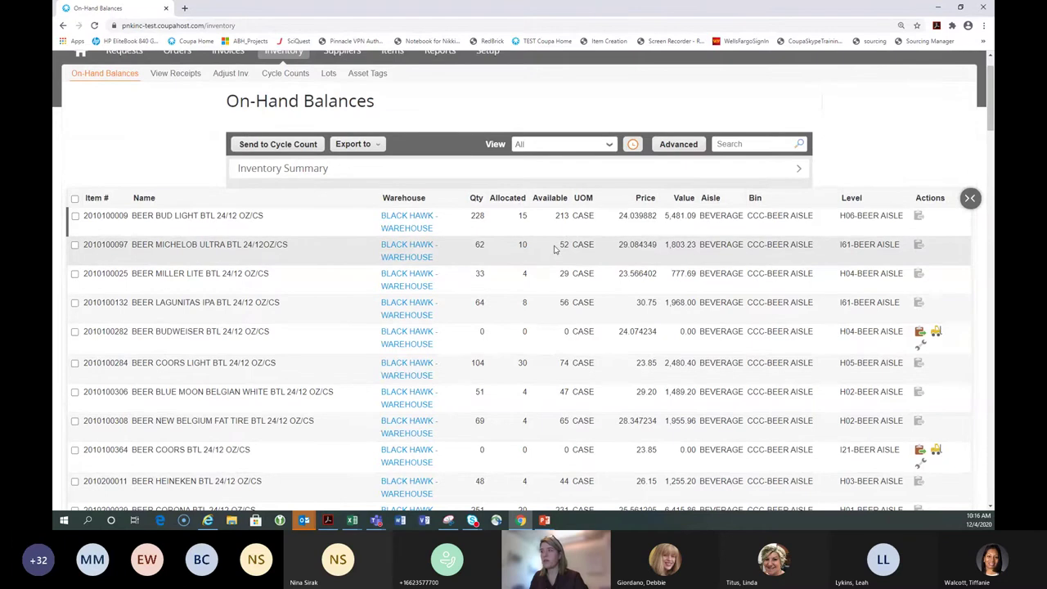
scroll(554, 249, "down", 5)
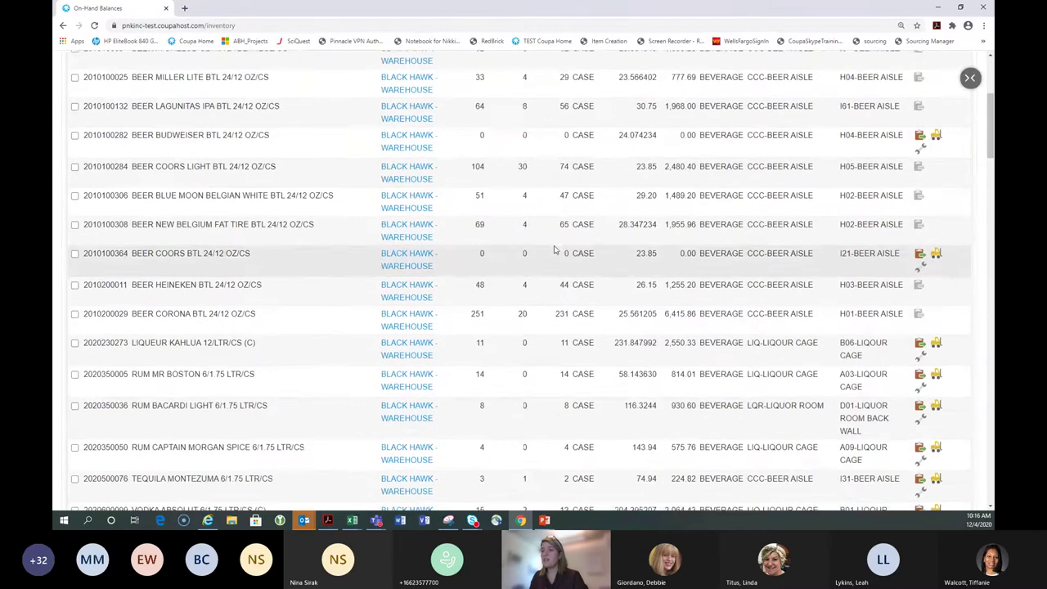
scroll(554, 249, "down", 2)
scroll(554, 248, "up", 5)
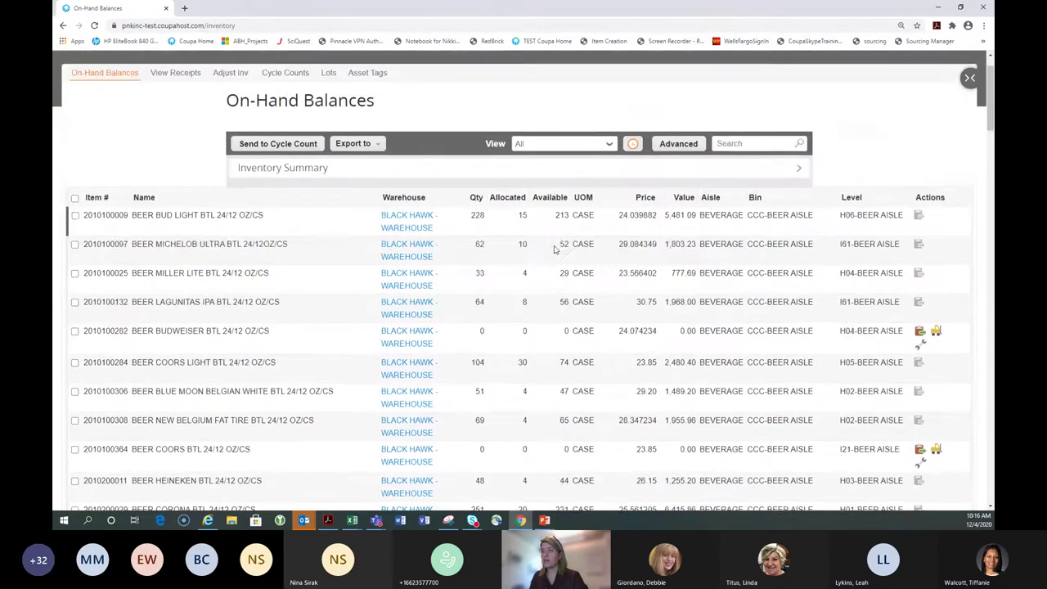
left_click(741, 144)
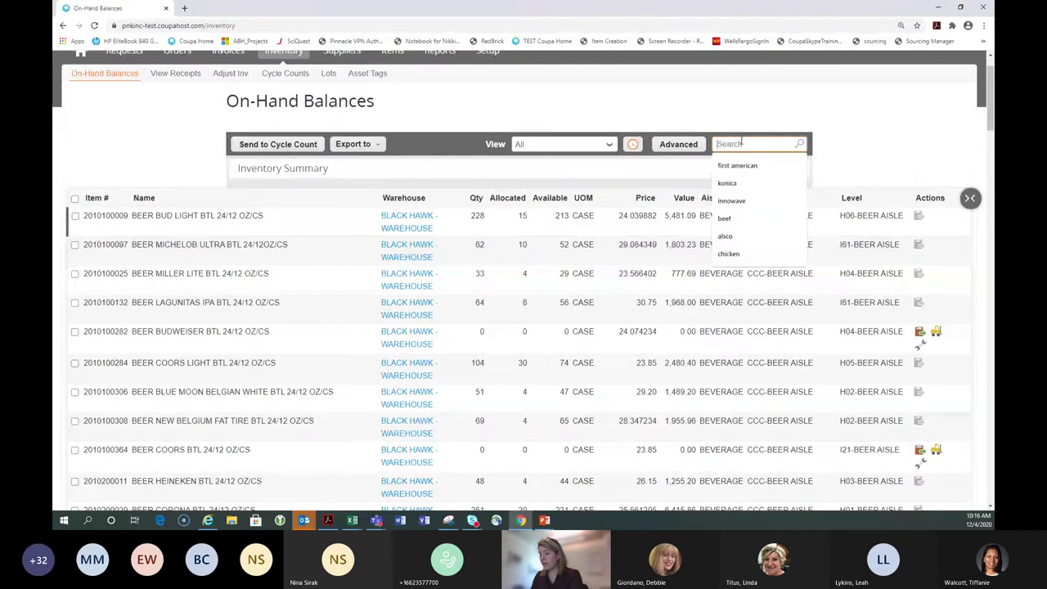
type("yeast")
key("Return")
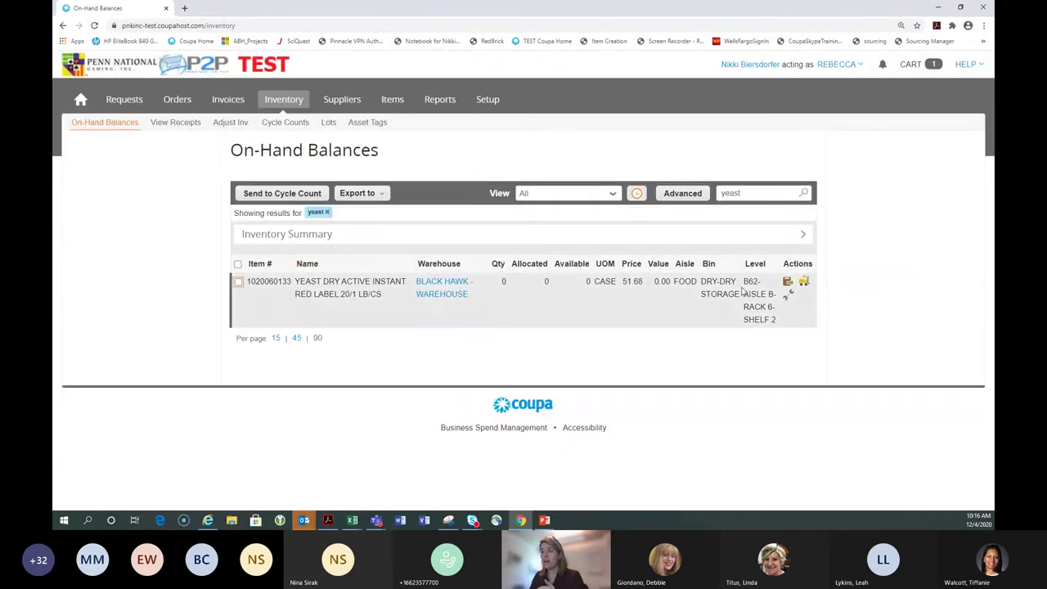
double_click(754, 193)
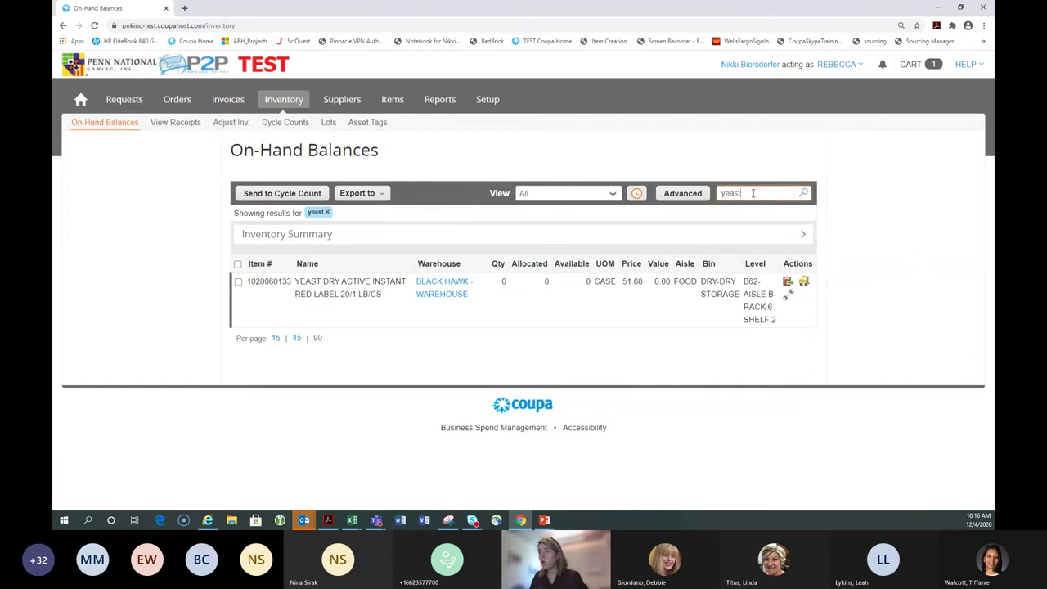
left_click(687, 193)
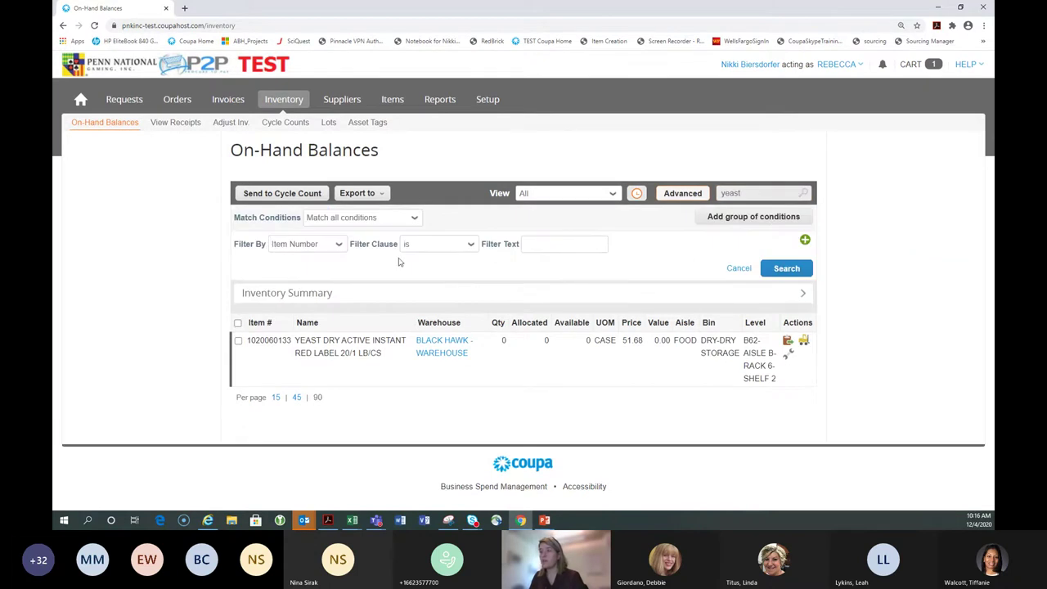
left_click(741, 269)
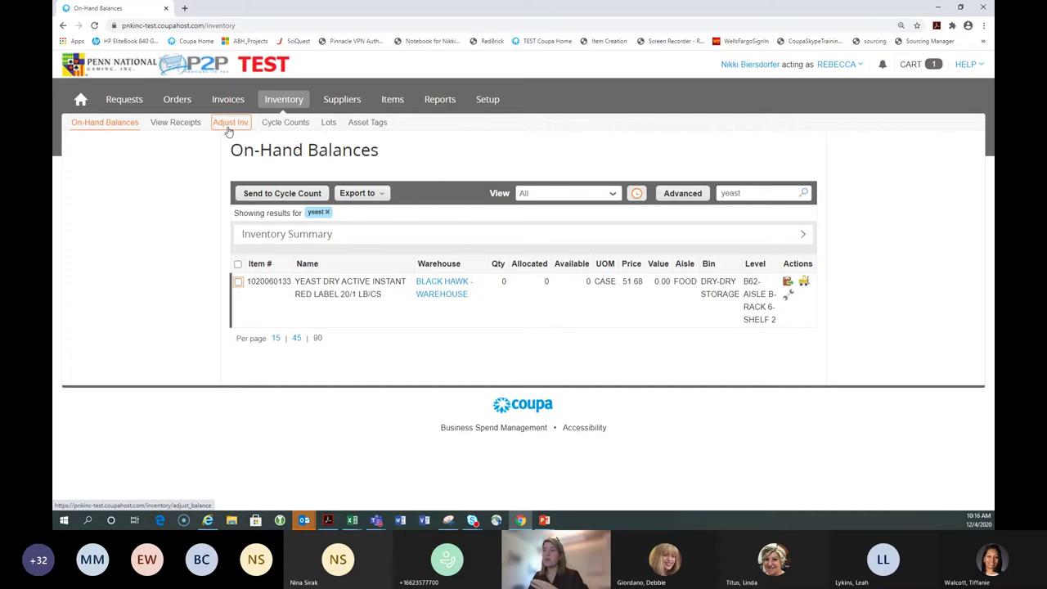
Start a balance adjustment for the dry active yeast item with adjustment code Return Warehouse and a quantity change of 2 cases
left_click(788, 297)
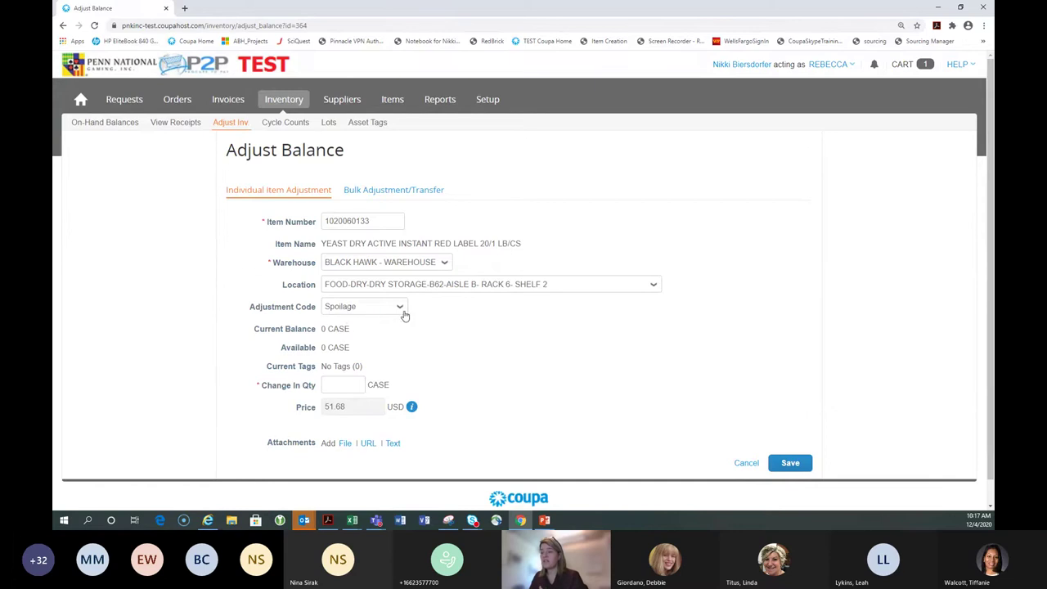
left_click(378, 311)
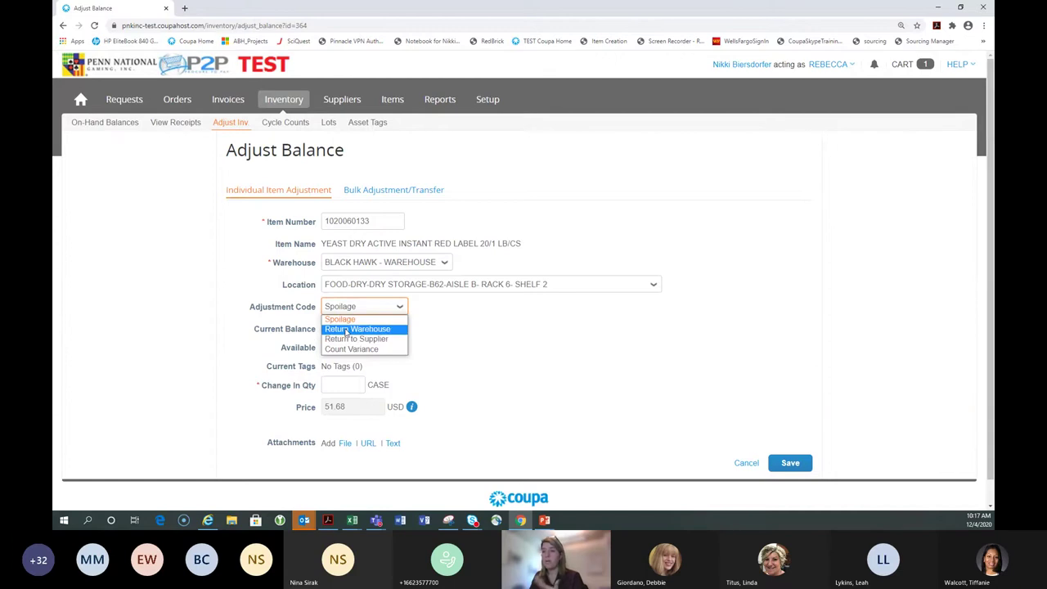
left_click(347, 330)
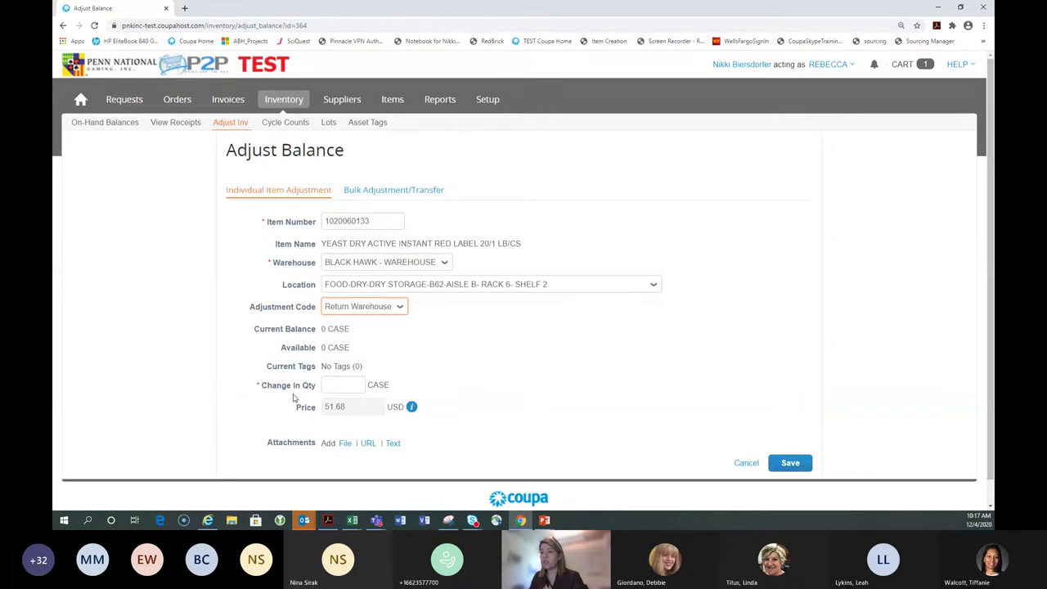
left_click(343, 384)
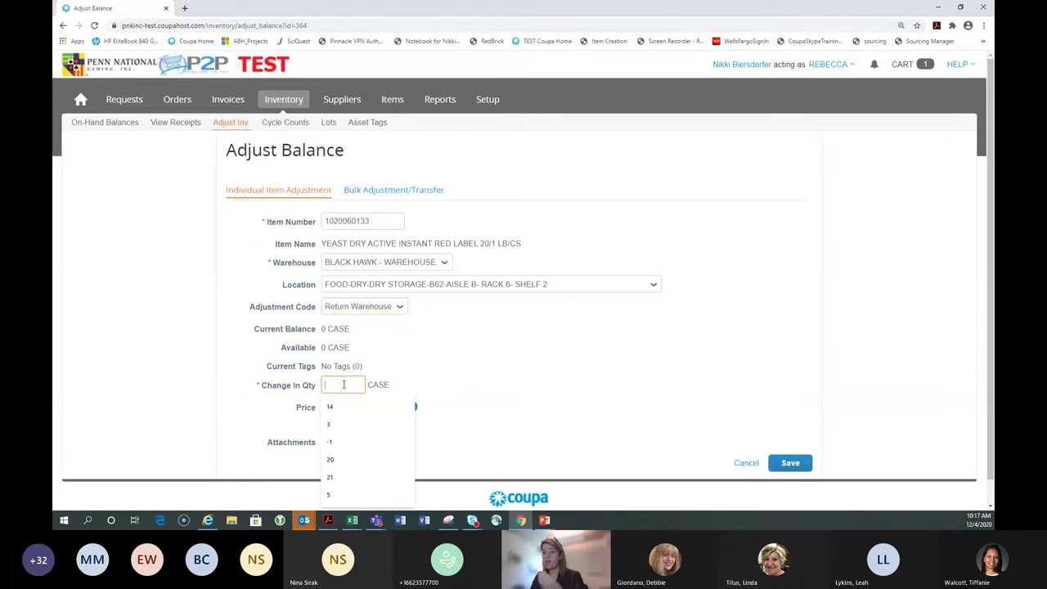
type("2")
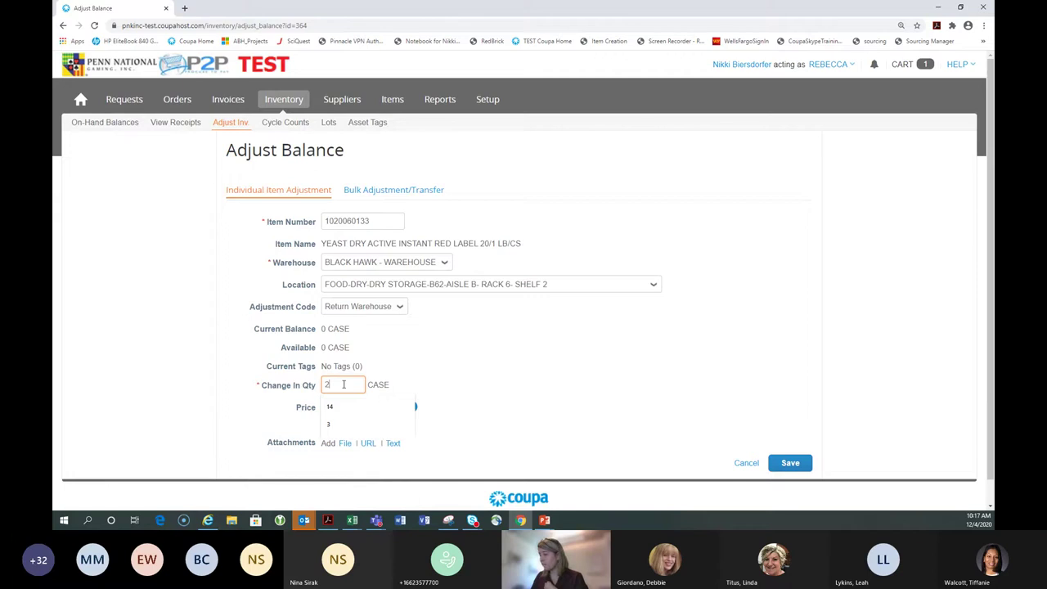
left_click(446, 349)
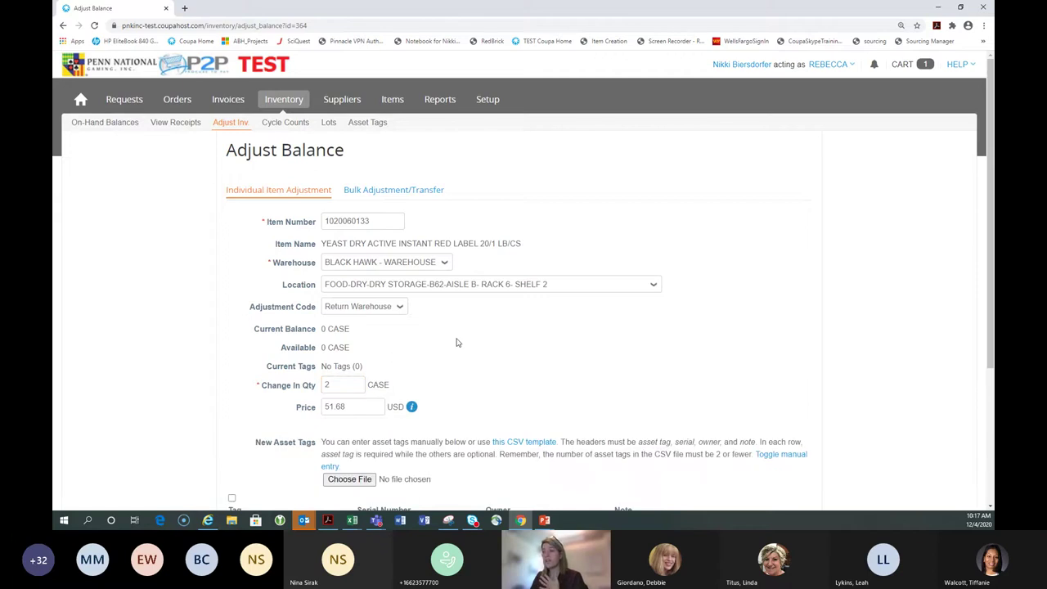
scroll(456, 342, "down", 1)
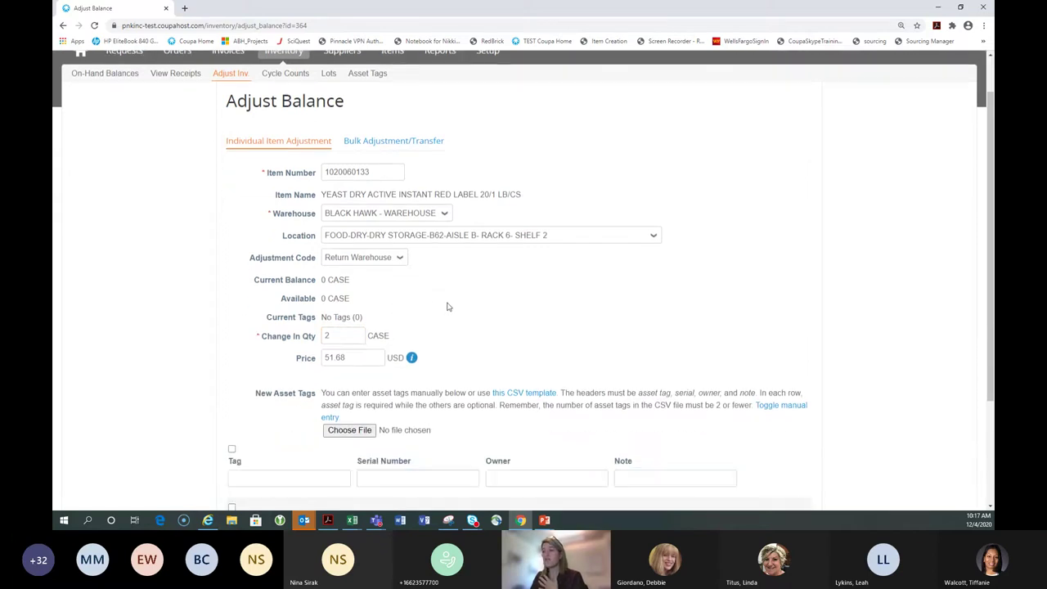
Try a quantity change of -2 cases on the yeast adjustment and set it back to 2
double_click(328, 335)
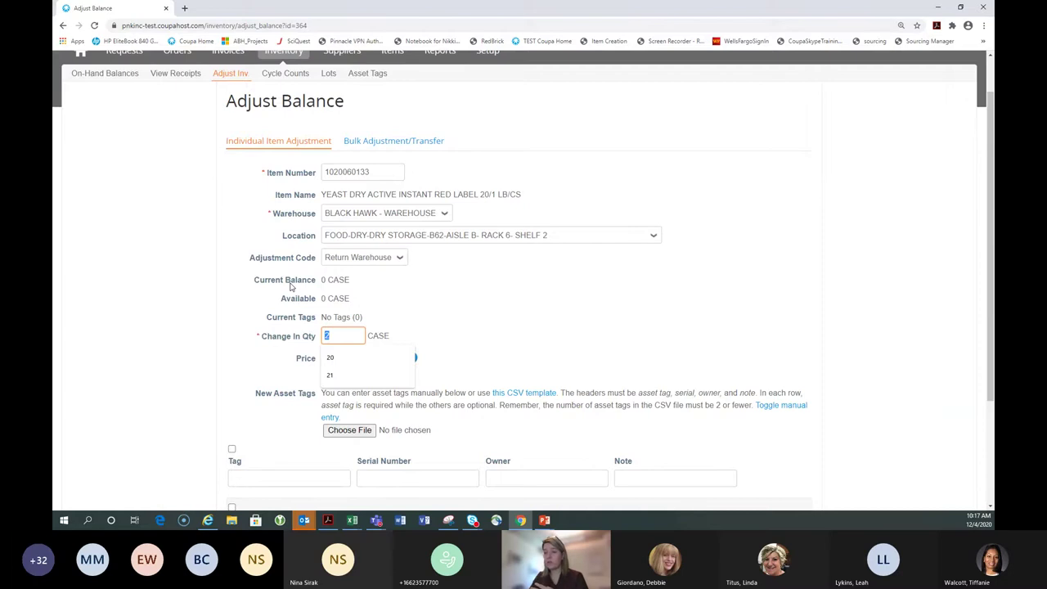
type("-2")
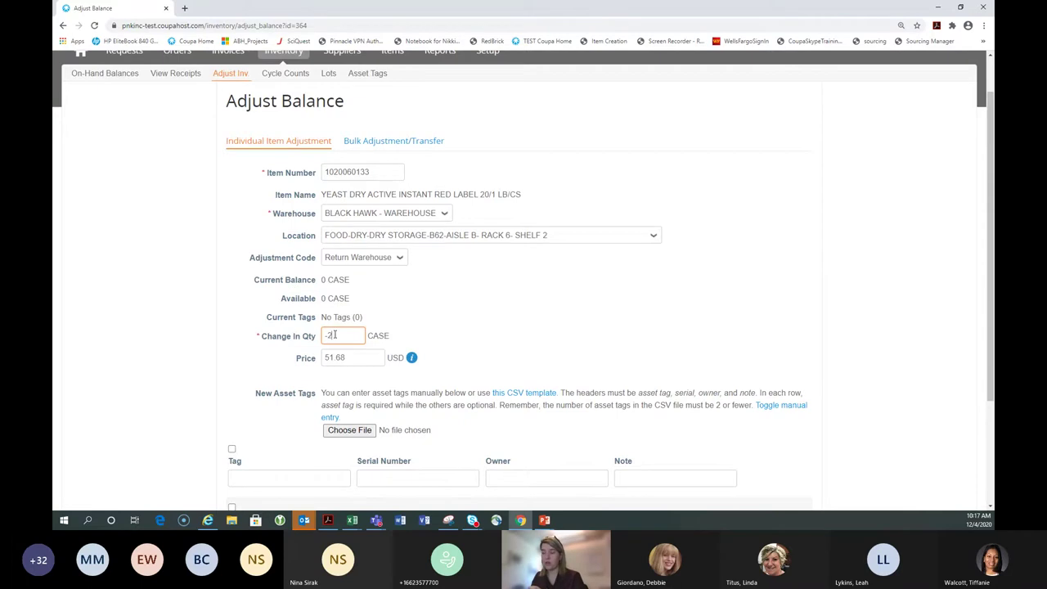
left_click_drag(335, 334, 286, 323)
type("2")
left_click(471, 318)
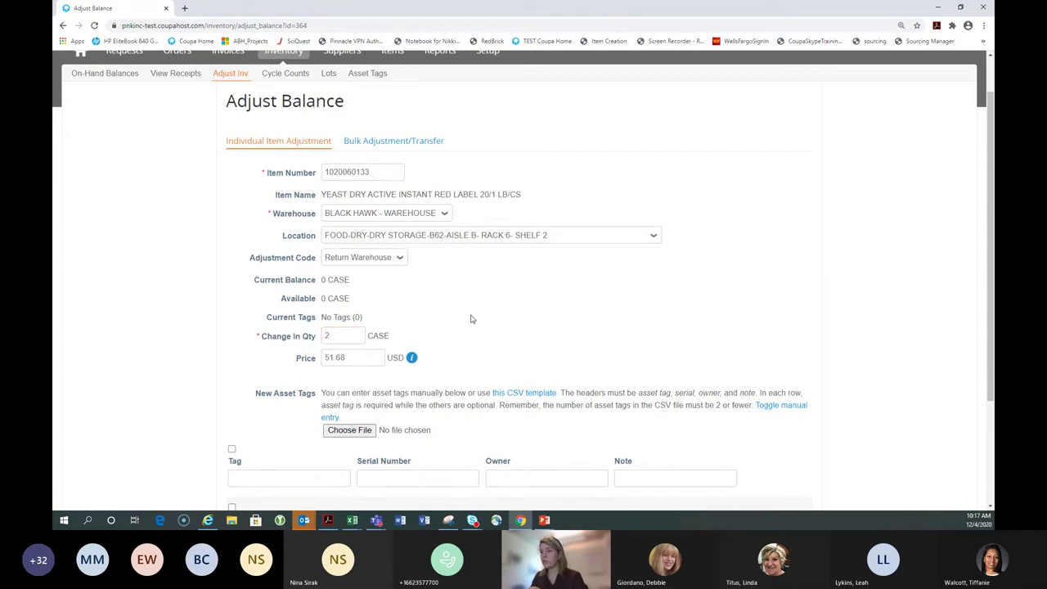
scroll(621, 290, "down", 3)
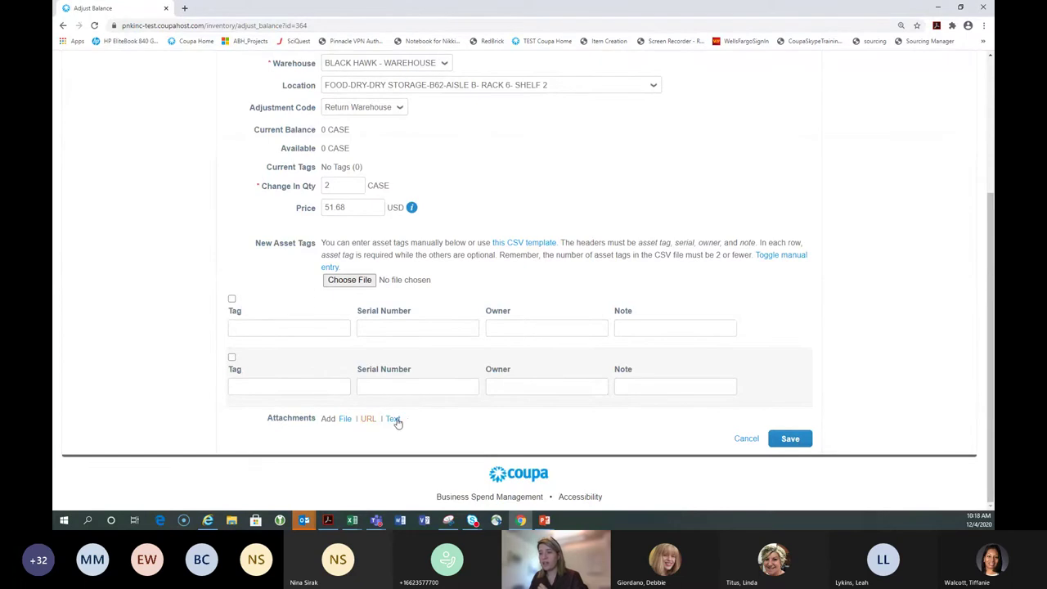
left_click(344, 420)
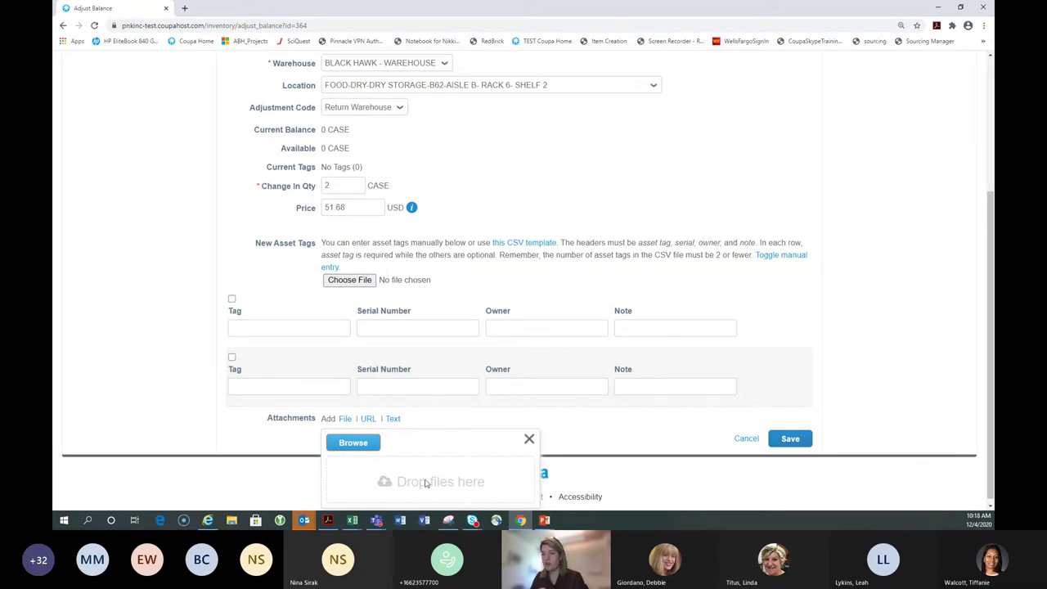
left_click(353, 442)
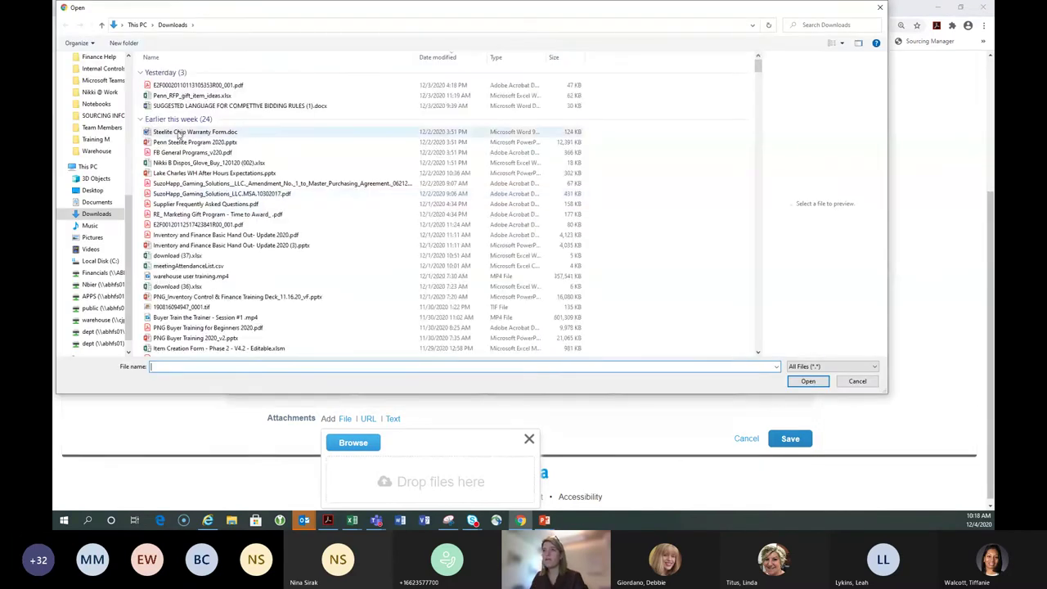
left_click(187, 86)
left_click(808, 382)
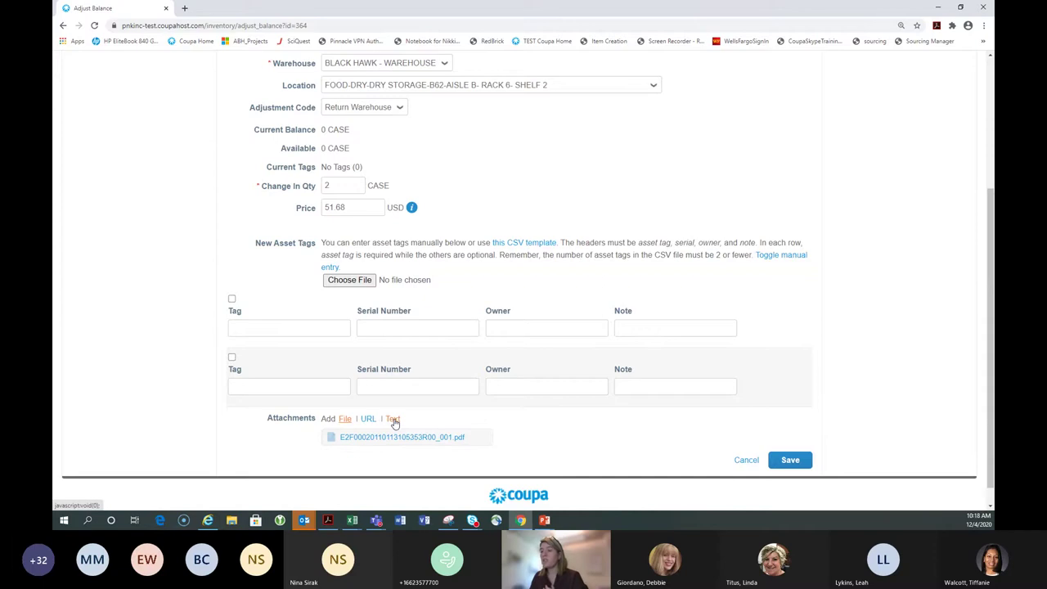
Add a text attachment reading "Return from Bake Shop" followed by the department's account code, and save the adjustment
left_click(393, 420)
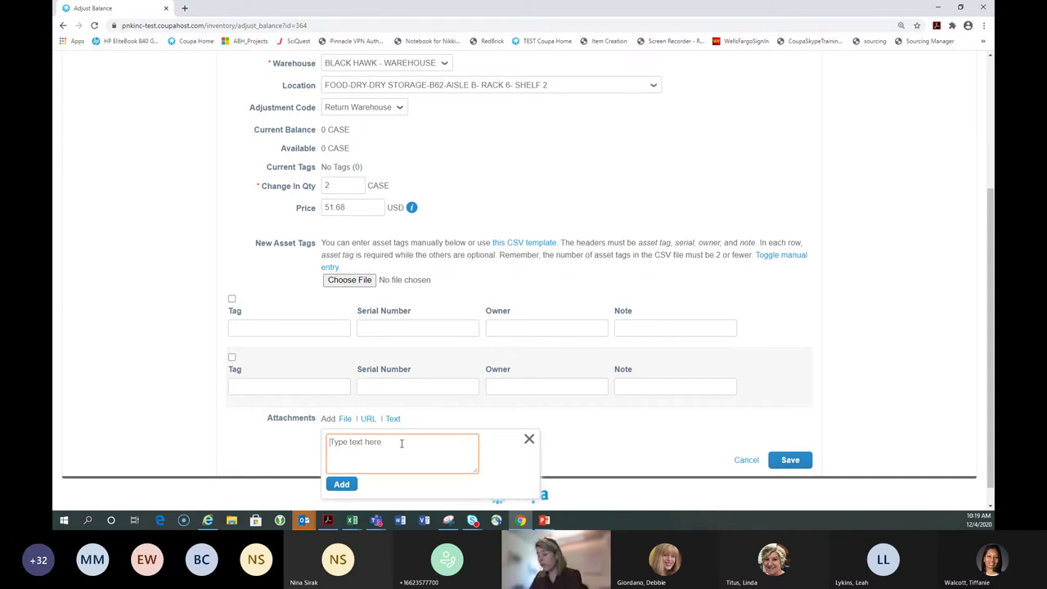
type("Return from ")
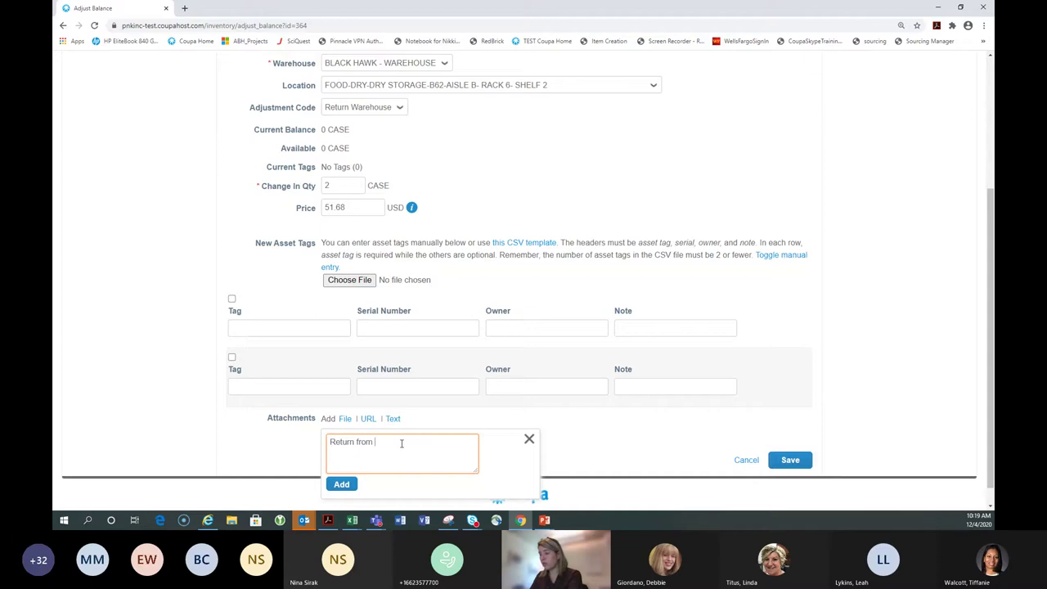
type("Bake Shop 082-")
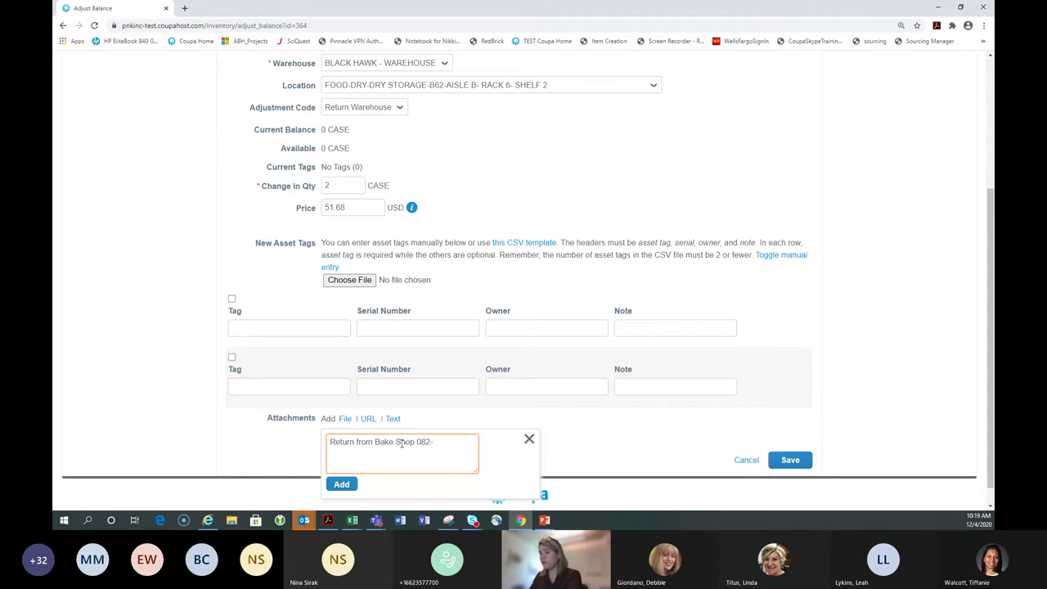
type("2")
type("020-0200-52000")
left_click(337, 486)
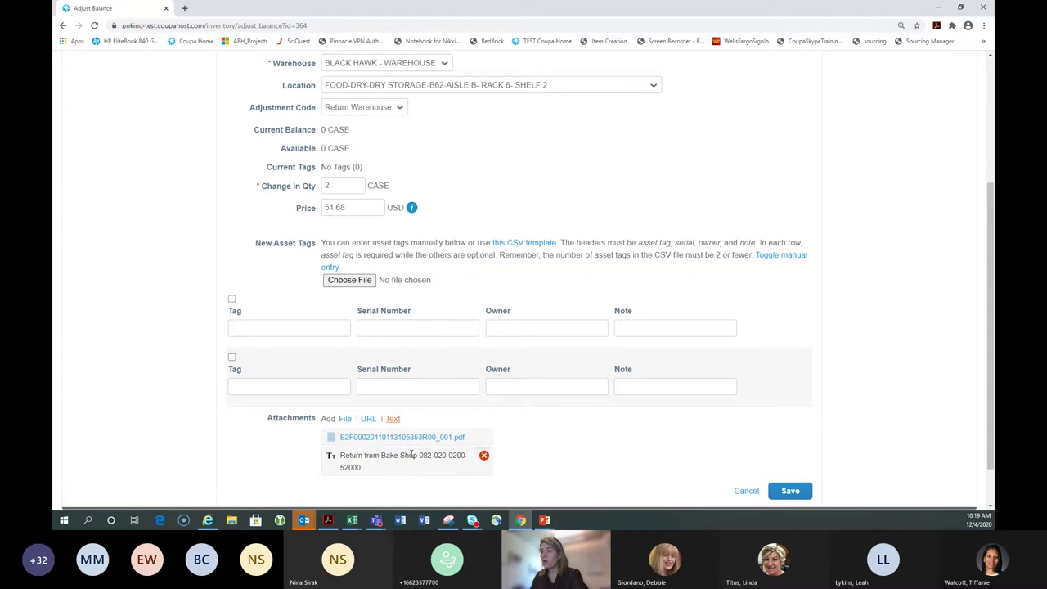
scroll(409, 454, "down", 2)
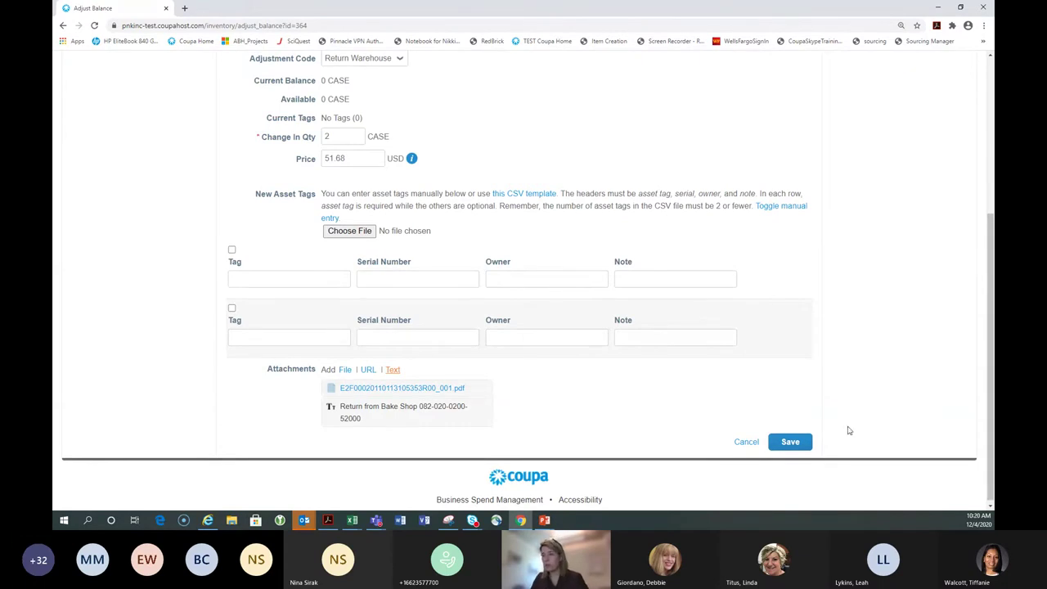
left_click(789, 442)
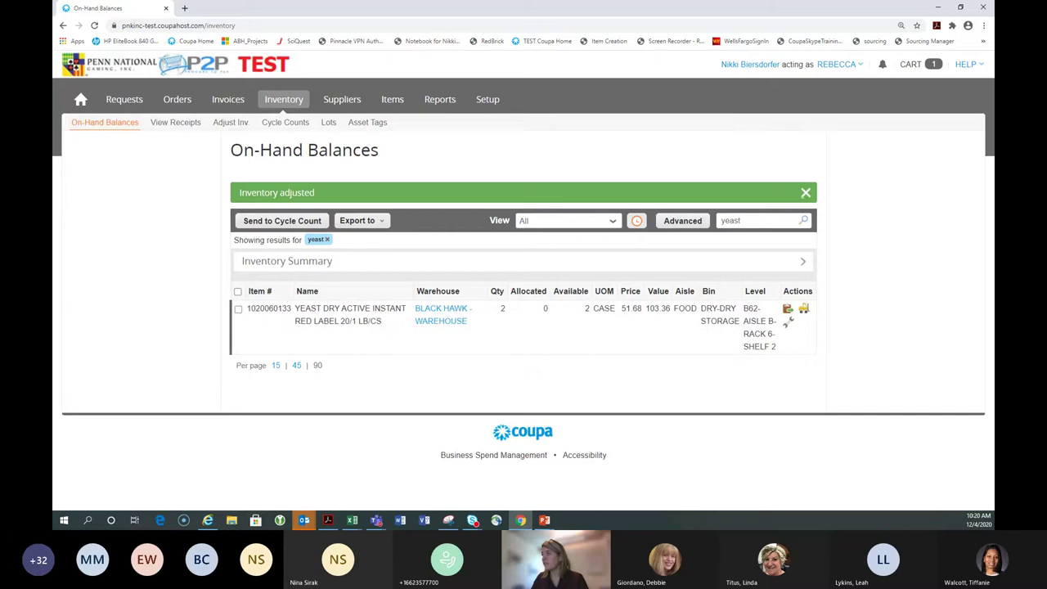
Switch to the Inventory and Finance Basic Hand Out presentation in PowerPoint and maximize its window
key("alt+Tab")
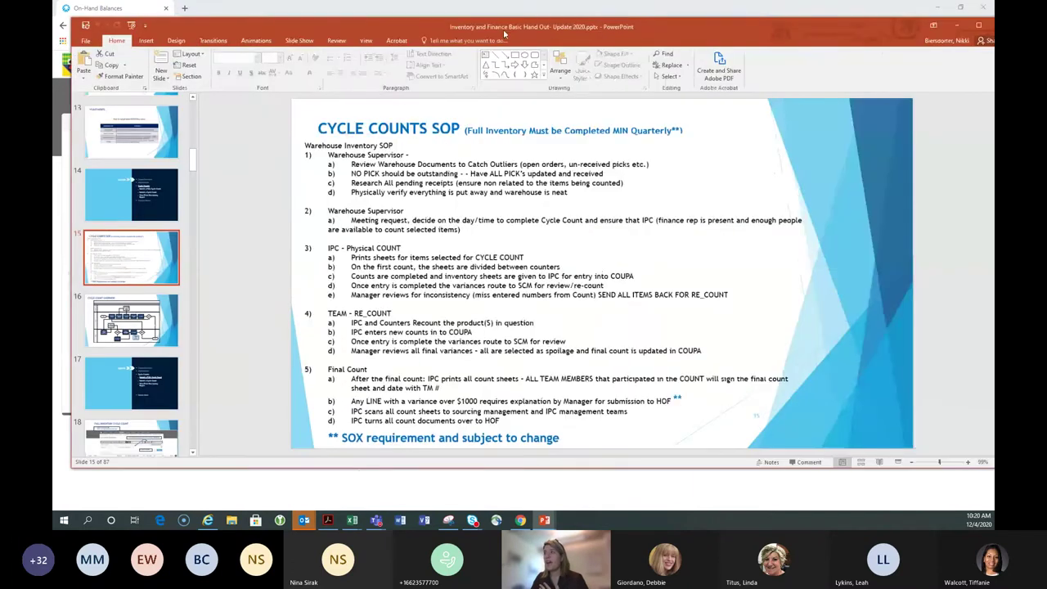
double_click(505, 35)
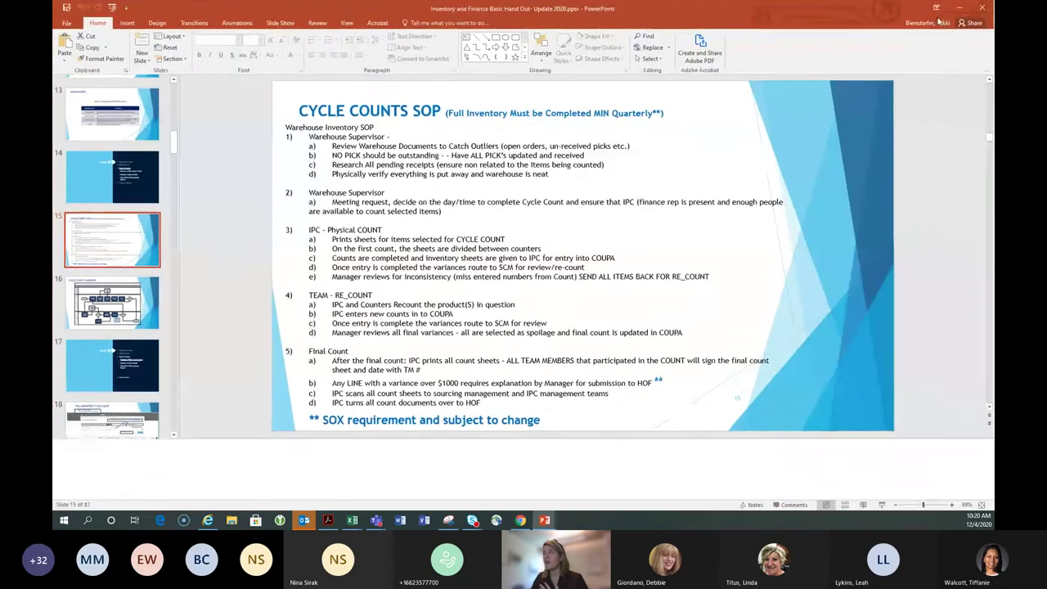